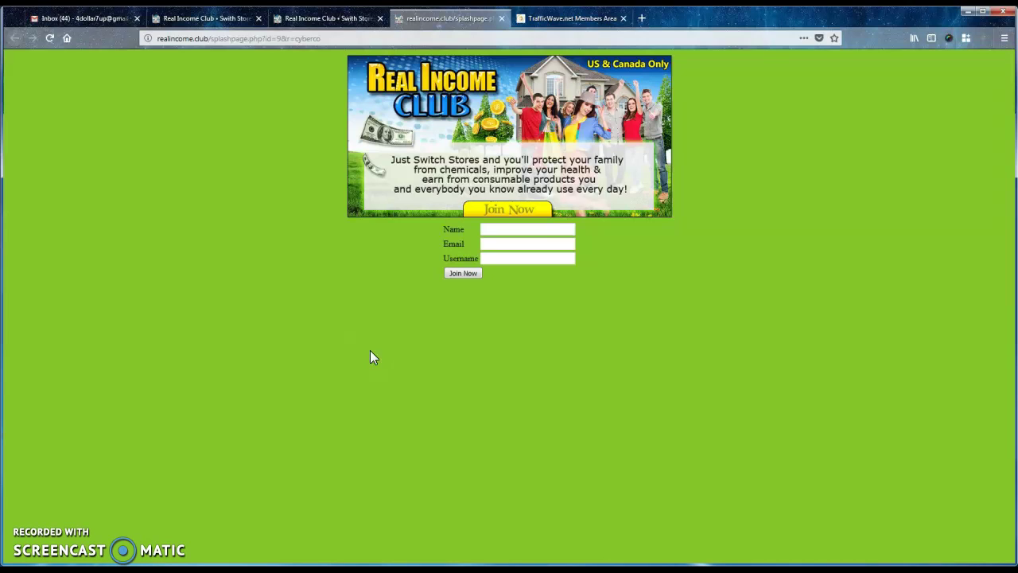
- Switch to the TrafficWave.net back office and start creating a new AutoResponder campaign
left_click(379, 262)
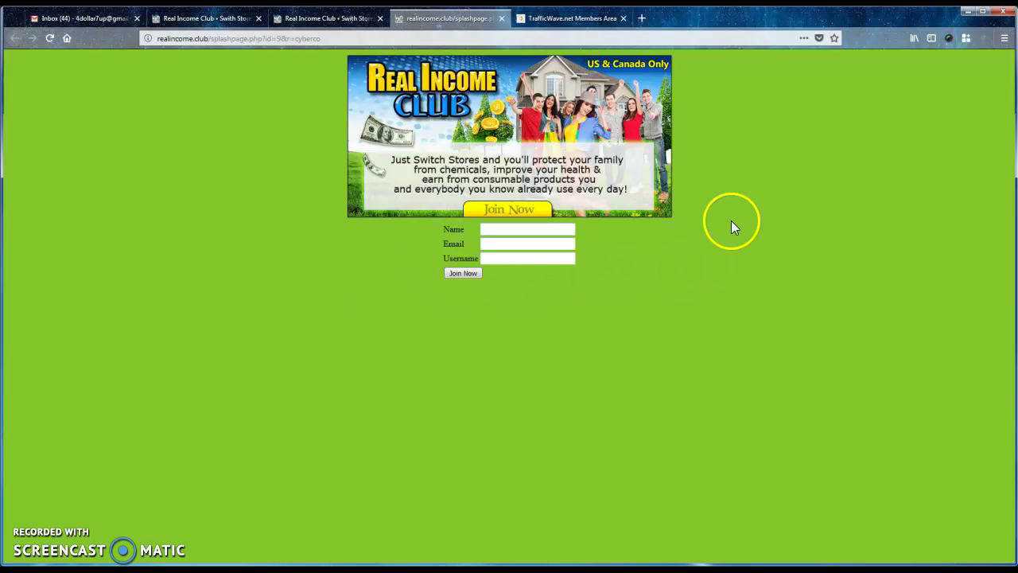
left_click(576, 18)
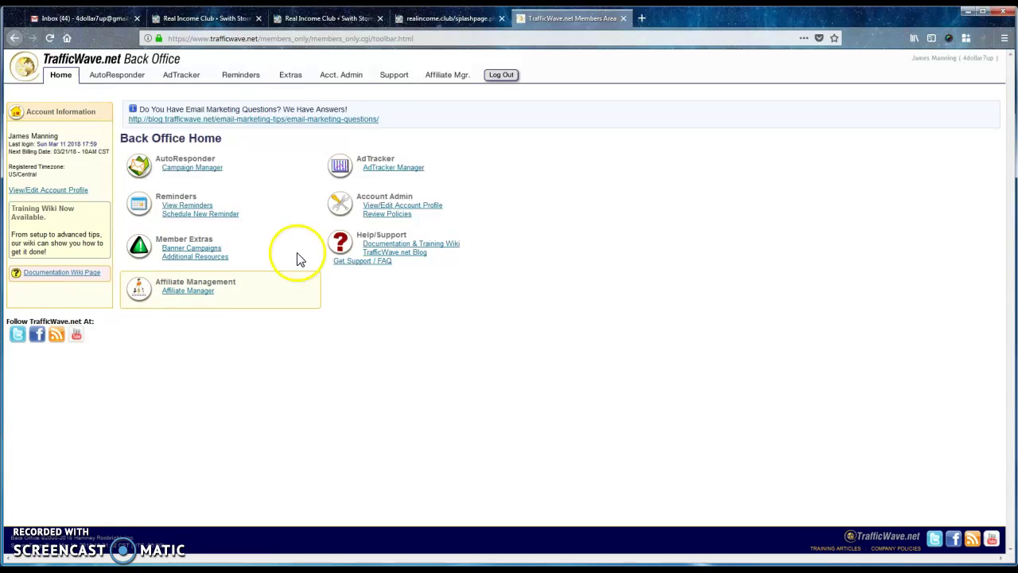
mouse_move(131, 76)
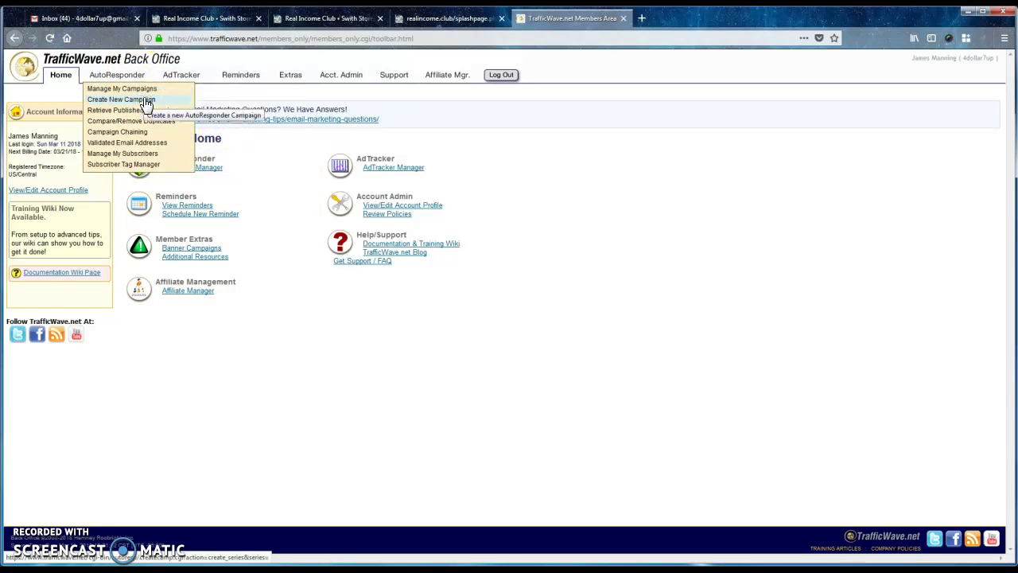
left_click(146, 100)
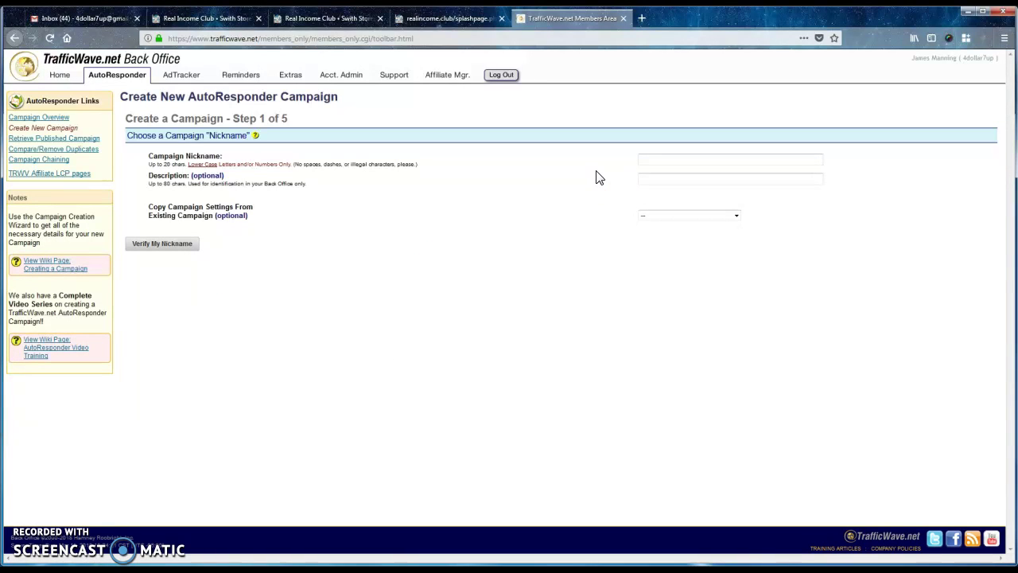
- Copy the campaign name realincomeclub from the autoresponder setup instructions on the Real Income Club members page
left_click(332, 19)
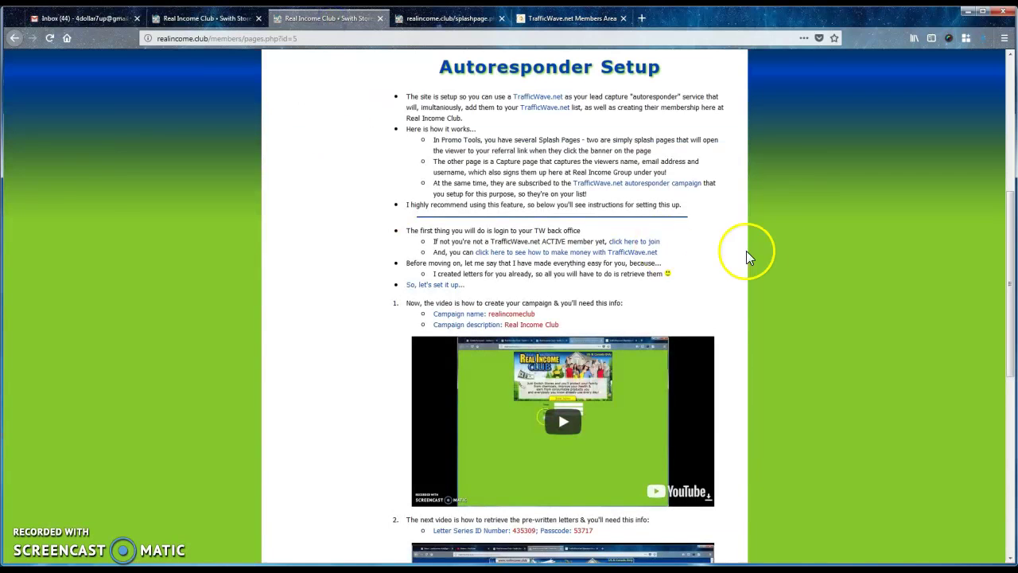
left_click_drag(1008, 326, 1008, 275)
left_click(319, 76)
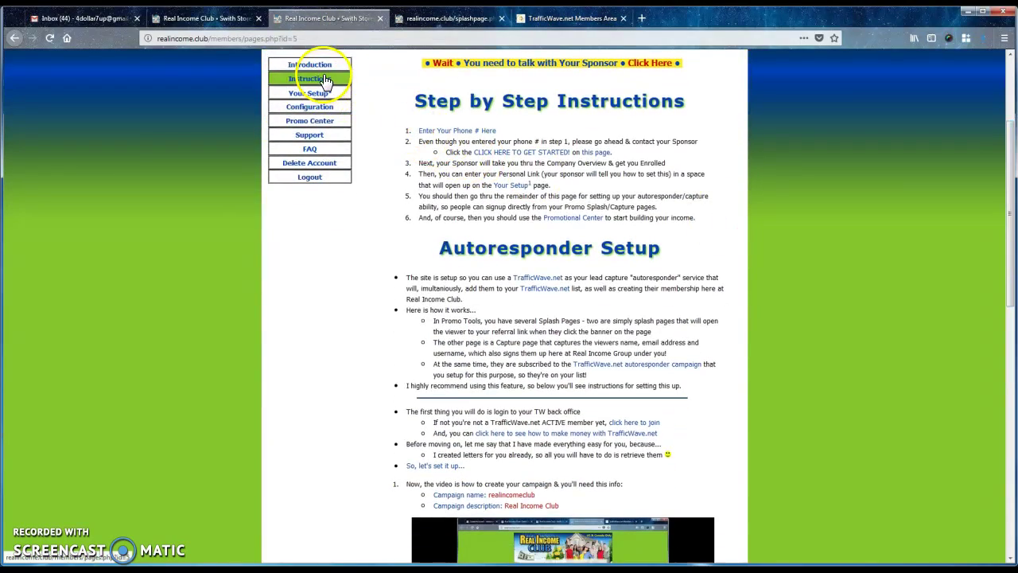
scroll(784, 339, "down", 8)
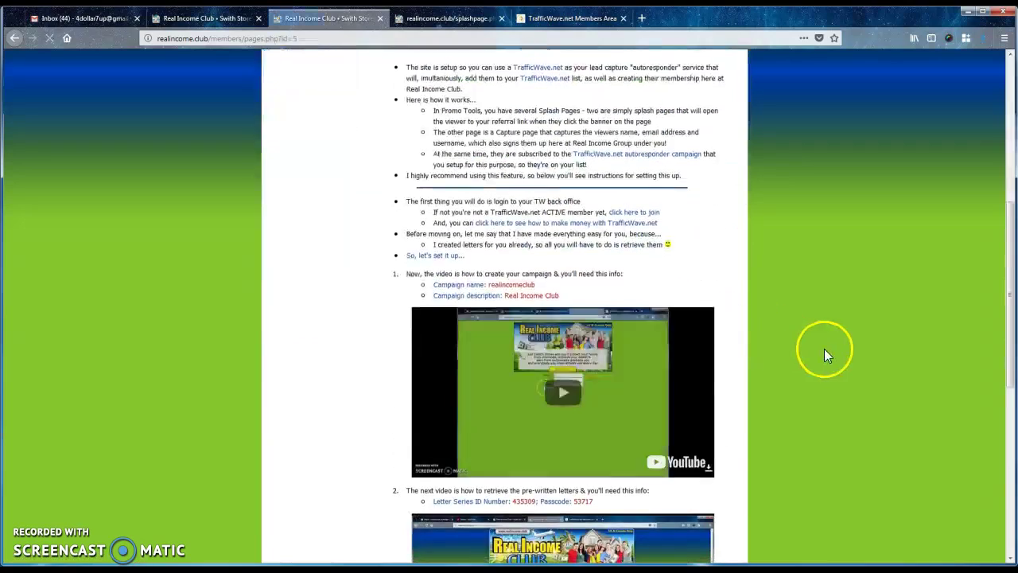
left_click_drag(1005, 283, 998, 355)
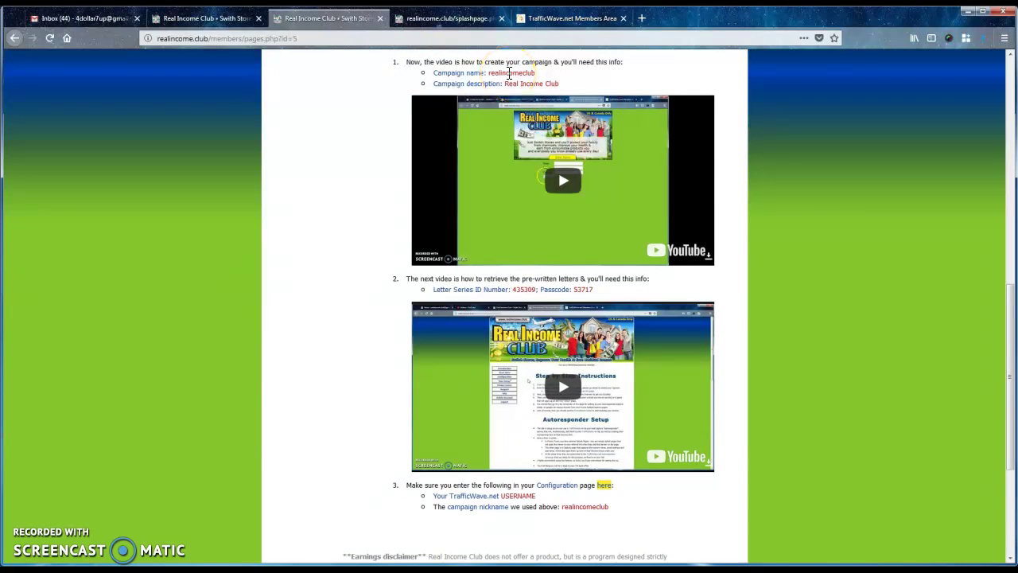
double_click(509, 72)
right_click(509, 73)
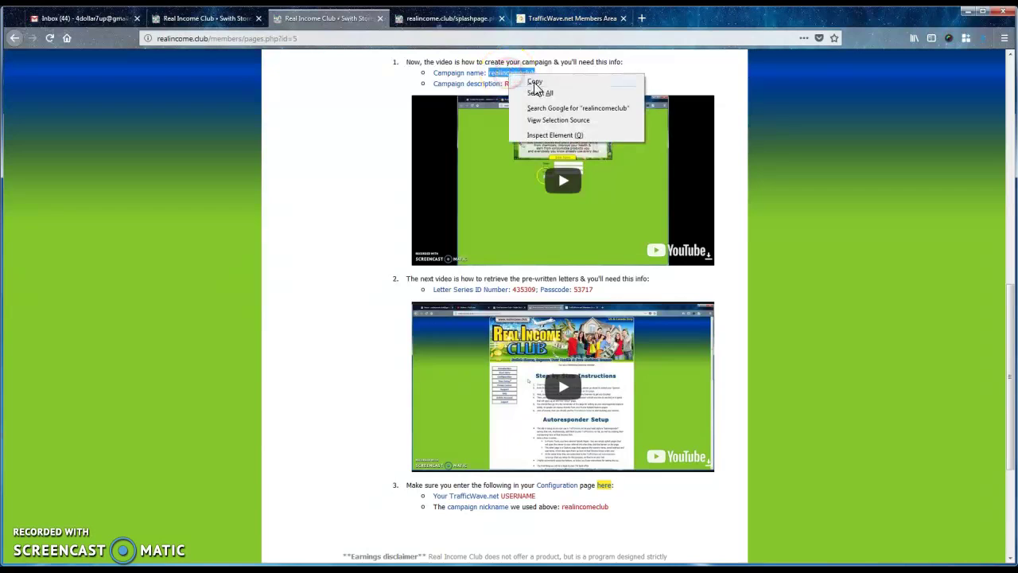
left_click(533, 85)
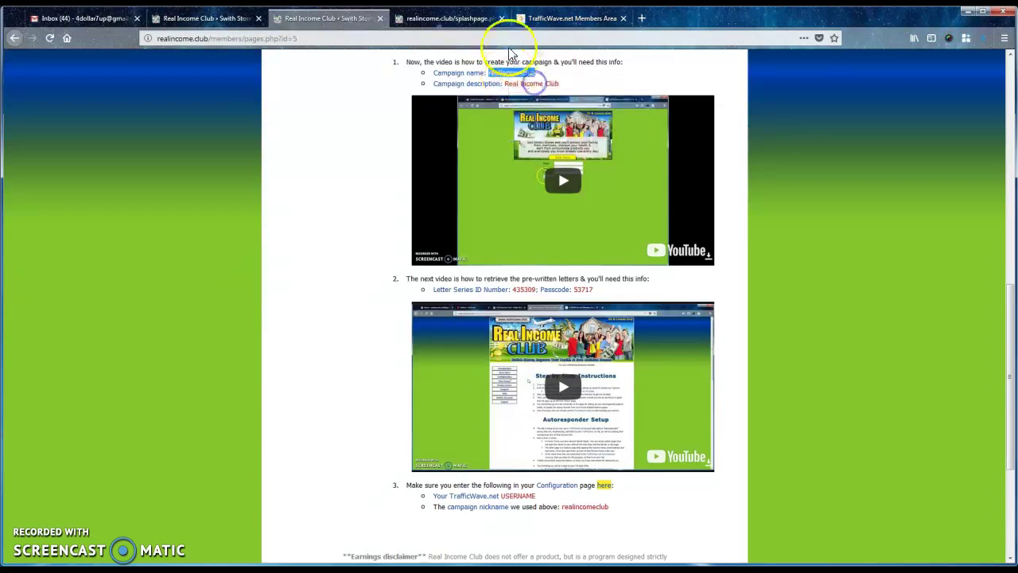
- Paste the copied name realincomeclub as the new TrafficWave.net campaign's nickname
left_click(547, 21)
left_click(671, 158)
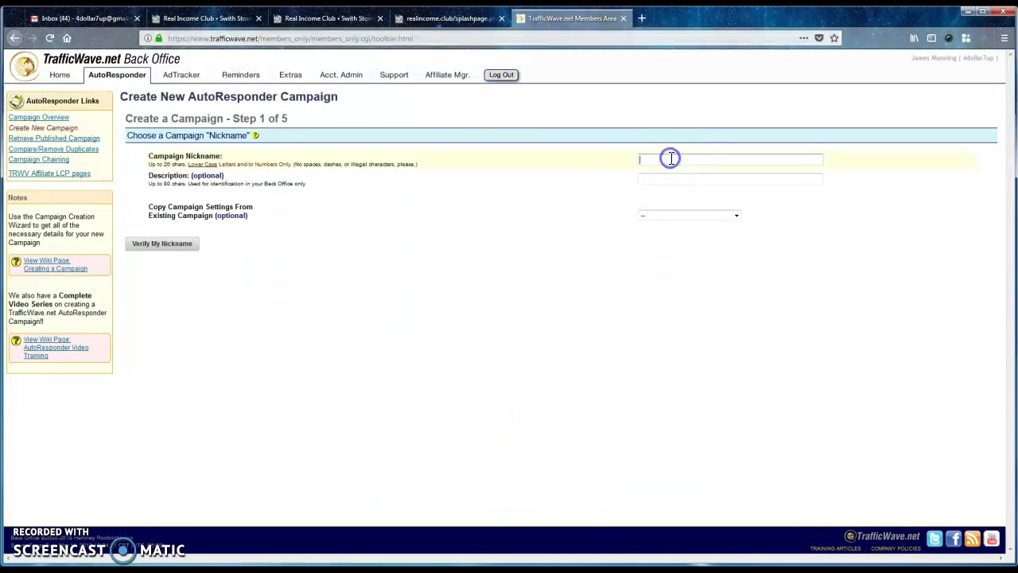
right_click(671, 159)
left_click(698, 205)
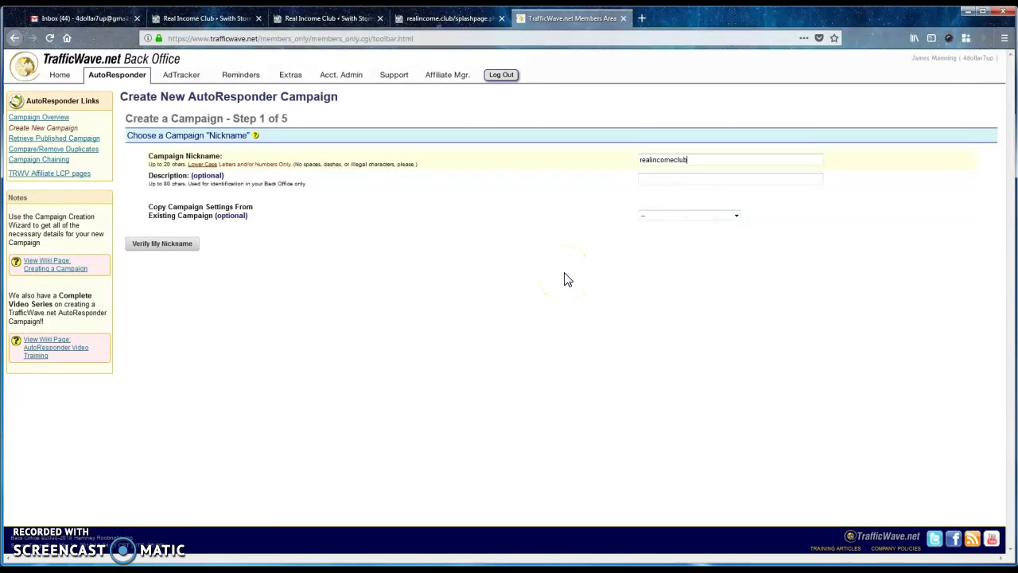
- Set the campaign nickname to realexample and the description to Real Income Club, and verify the nickname
key("ctrl+a")
type("realexampl")
key("Tab")
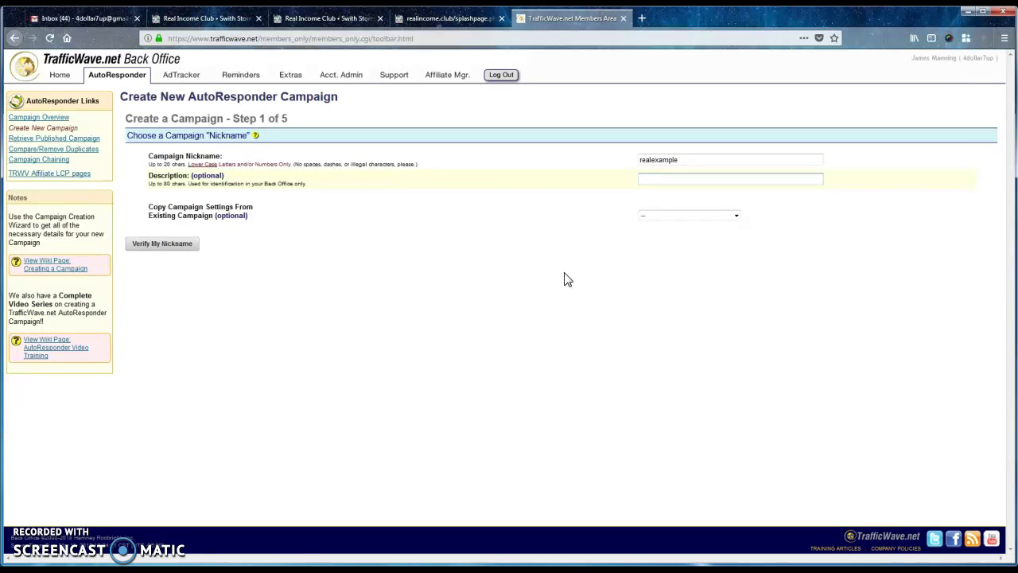
type("Real Income Club")
left_click(159, 252)
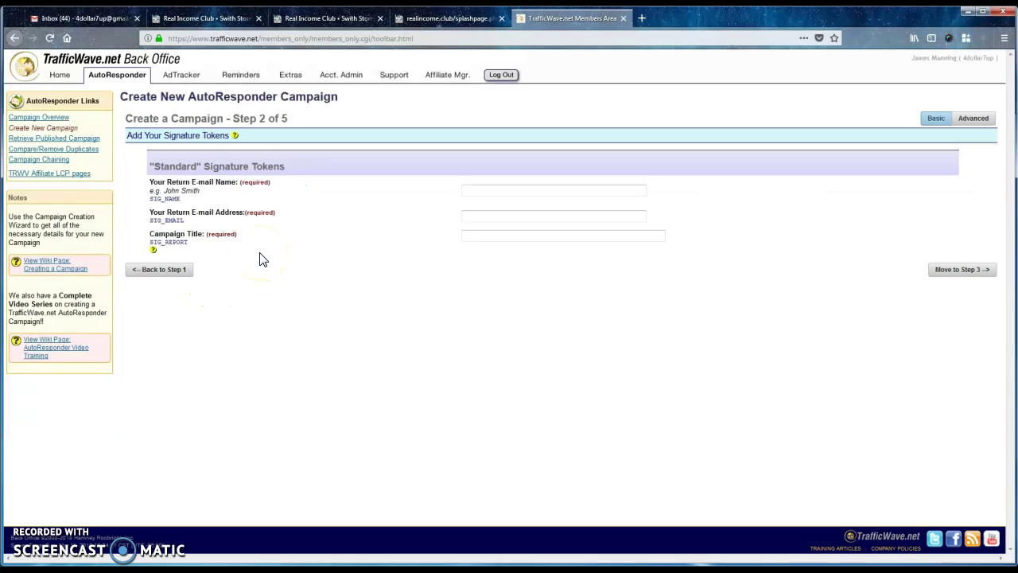
- Enter the sender's full name as the return e-mail name and fill in the sender's return e-mail address
left_click(388, 284)
left_click(475, 191)
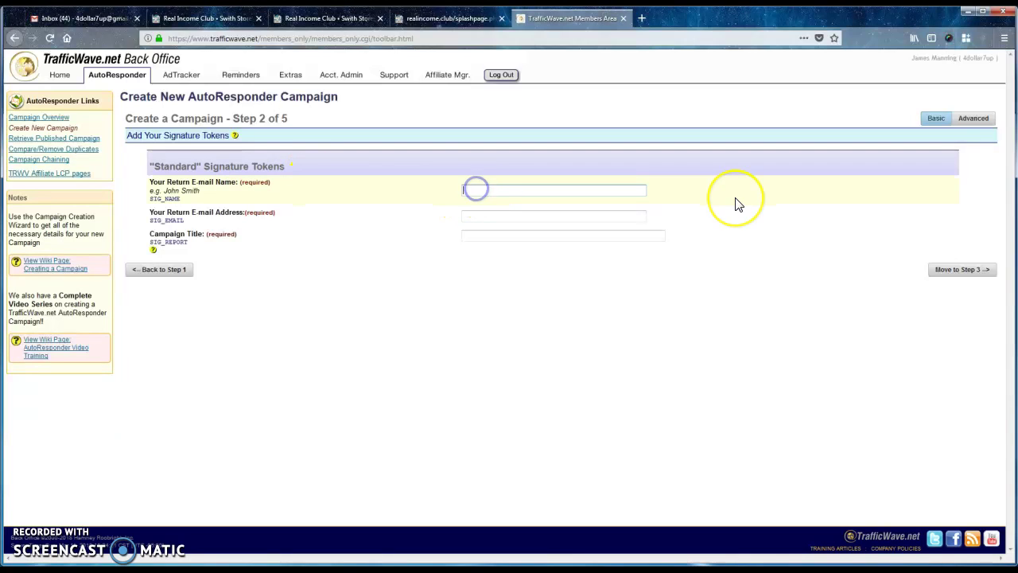
type("James Ma")
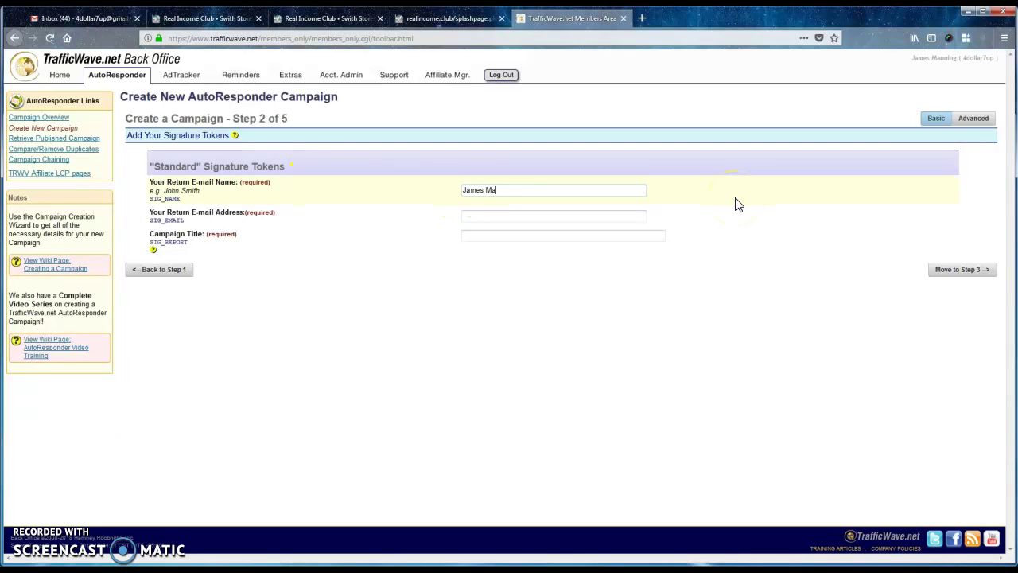
type("nning")
key("Tab")
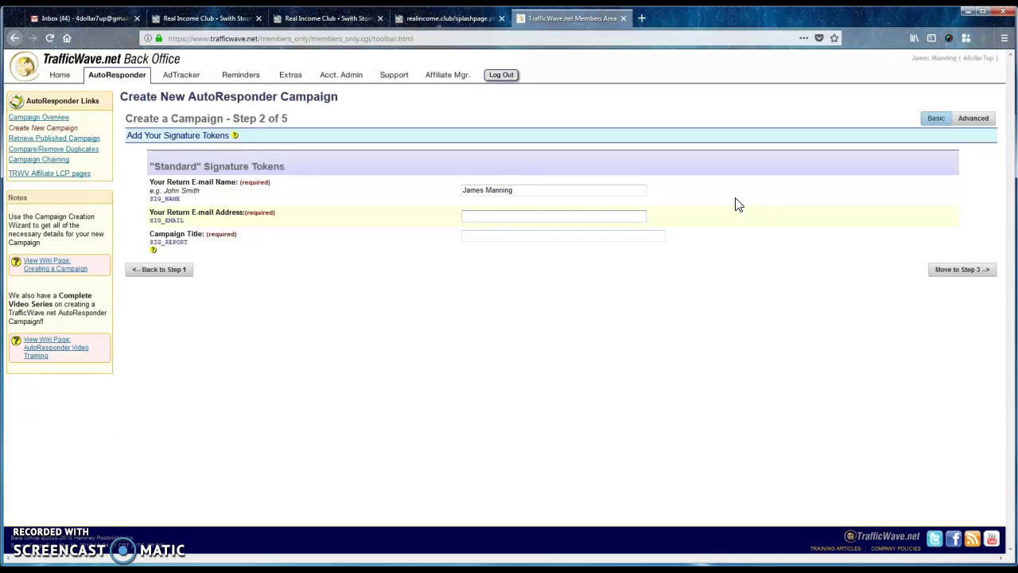
type("james")
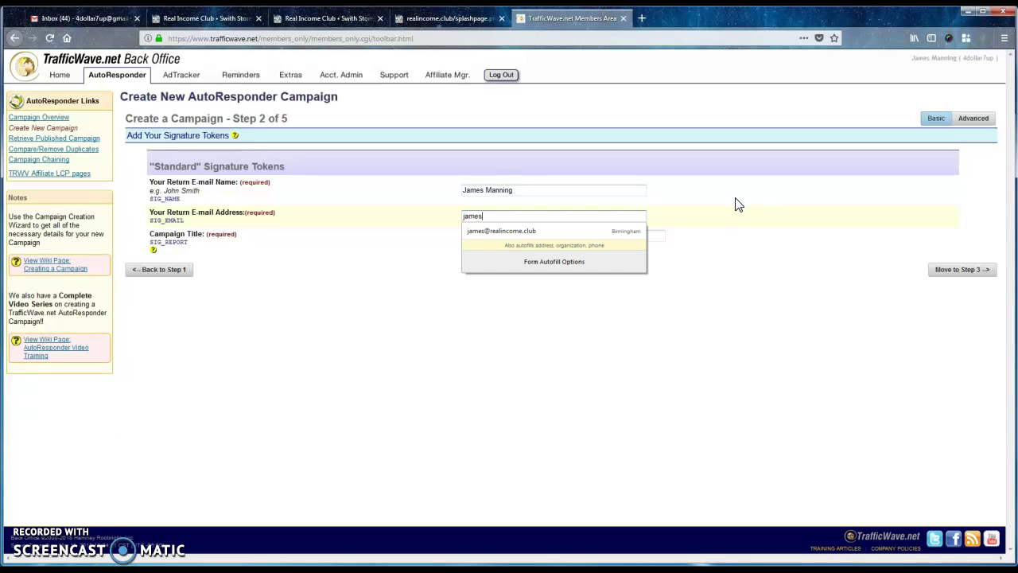
left_click(495, 232)
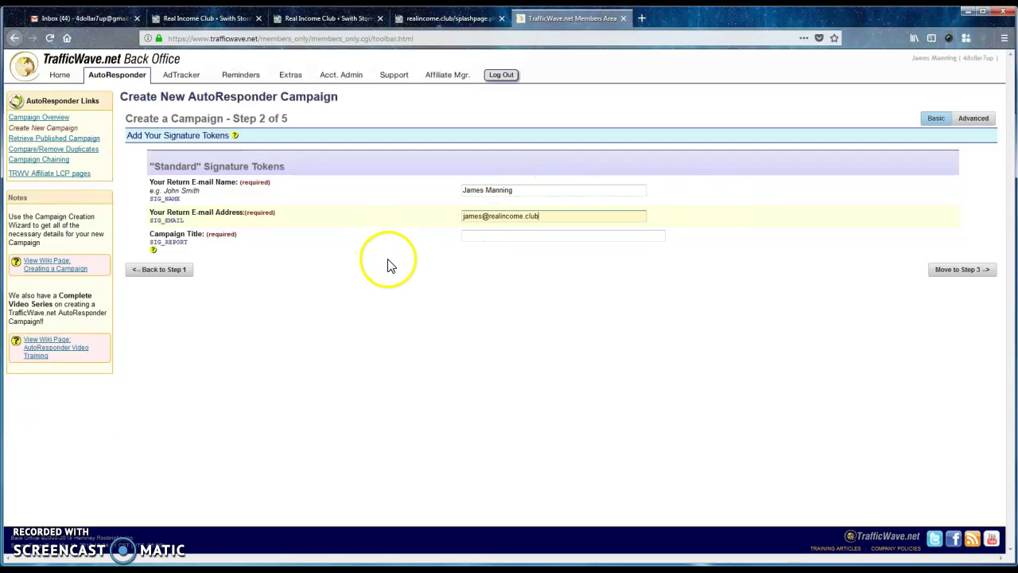
- Set the campaign title to Real Income Club and continue to step 3 of the campaign setup
left_click(503, 237)
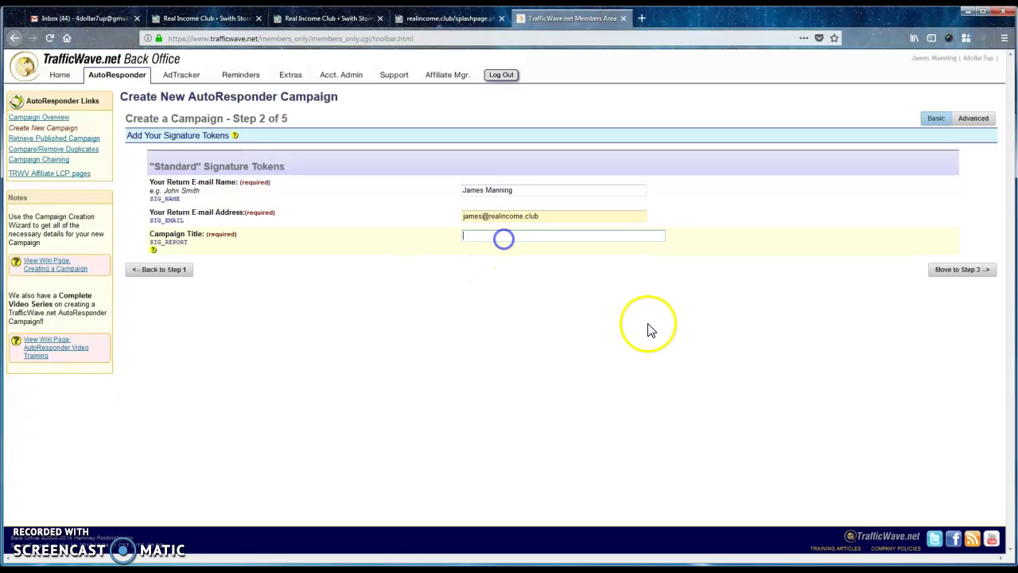
type("Real Income Club")
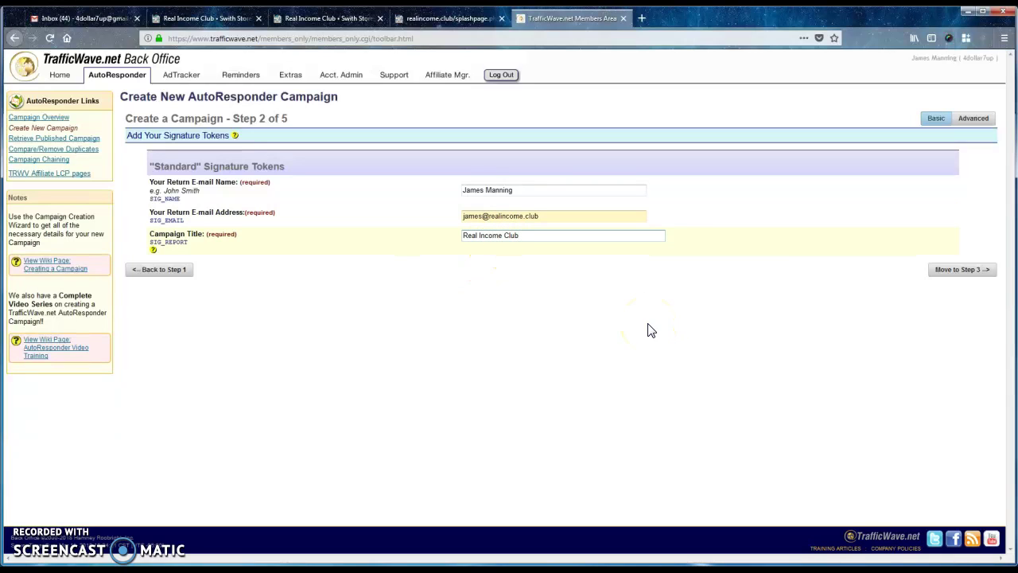
left_click(963, 270)
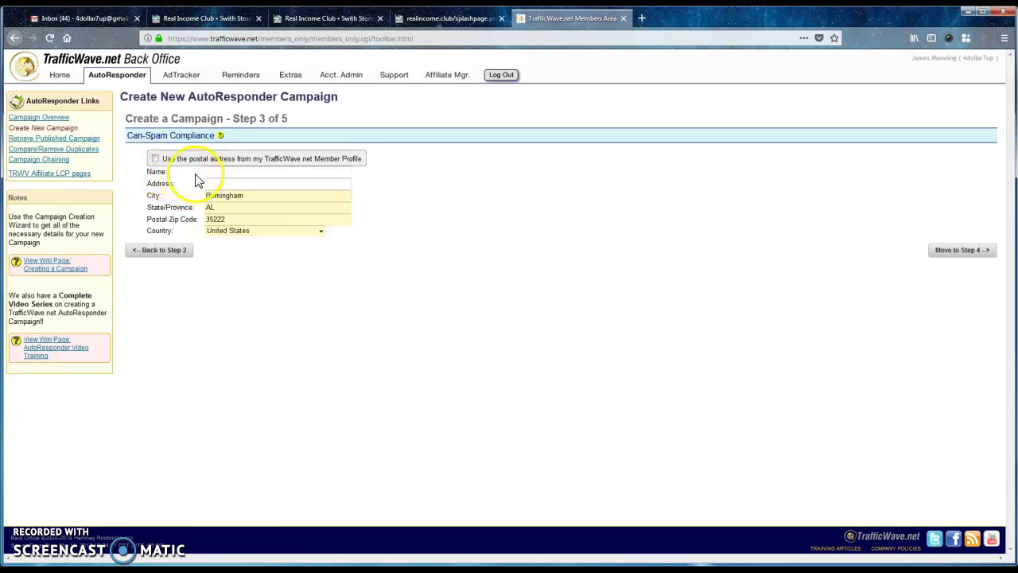
- Use the postal address from the TrafficWave.net member profile for Can-Spam compliance and continue to step 4
left_click(156, 160)
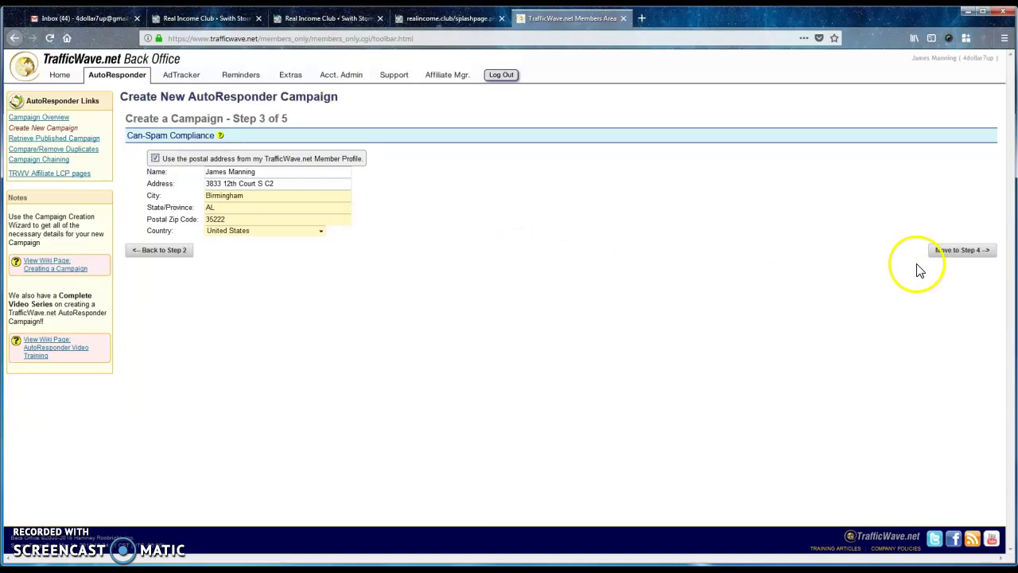
left_click(955, 252)
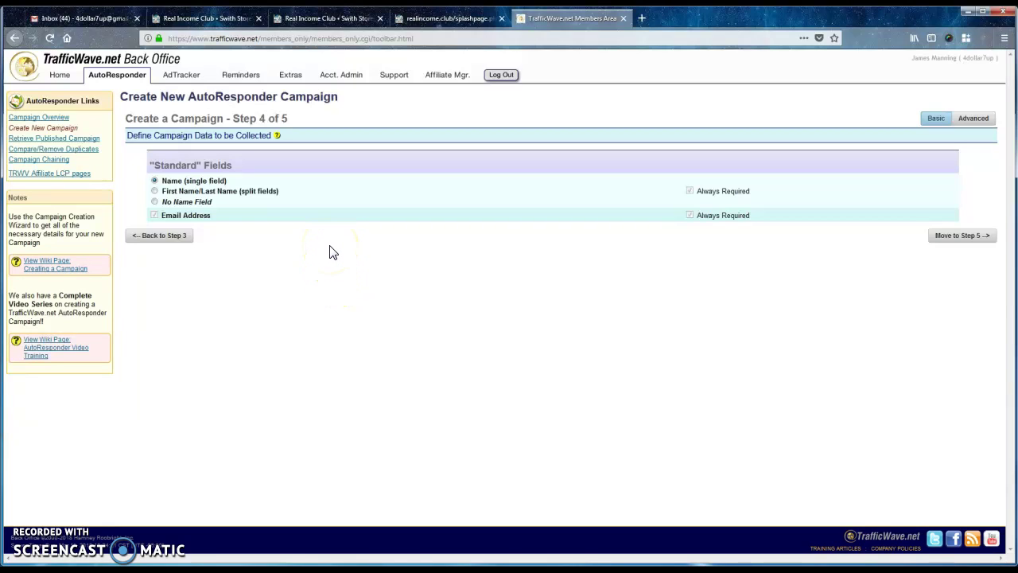
- Check the fields on the Real Income Club splash page form, keep the single name field for the campaign, and continue to step 5
left_click(449, 18)
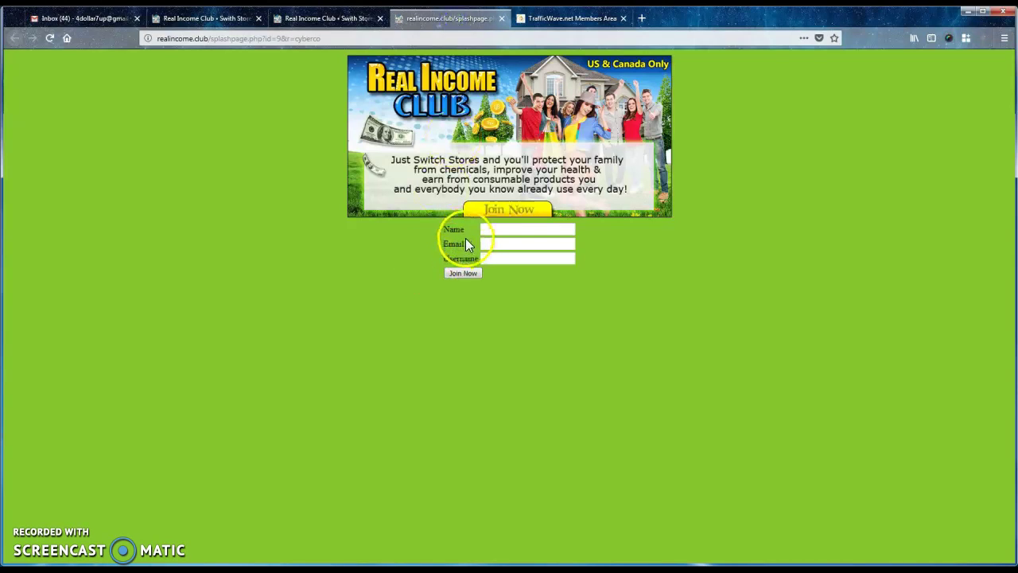
left_click(562, 21)
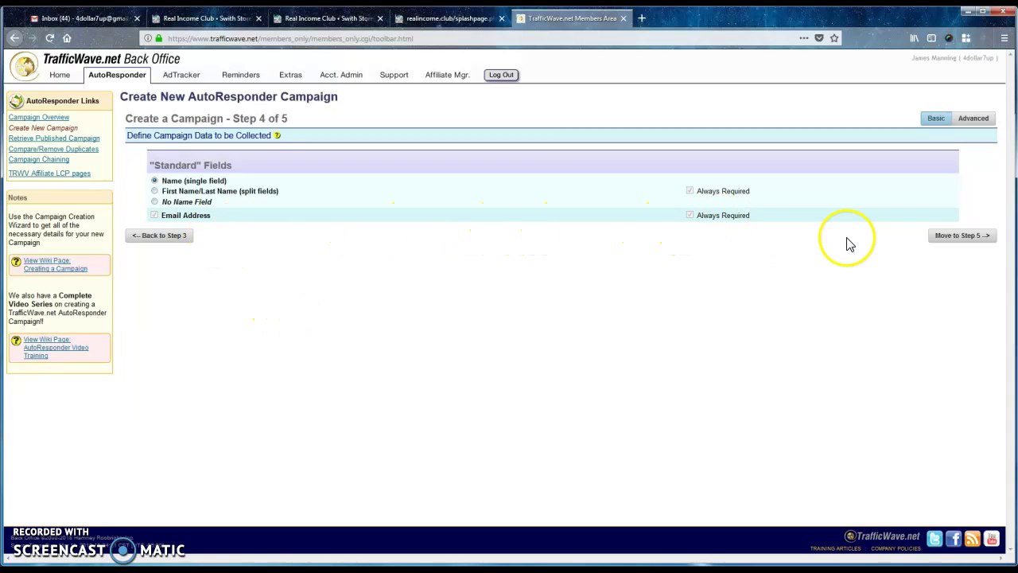
left_click(948, 238)
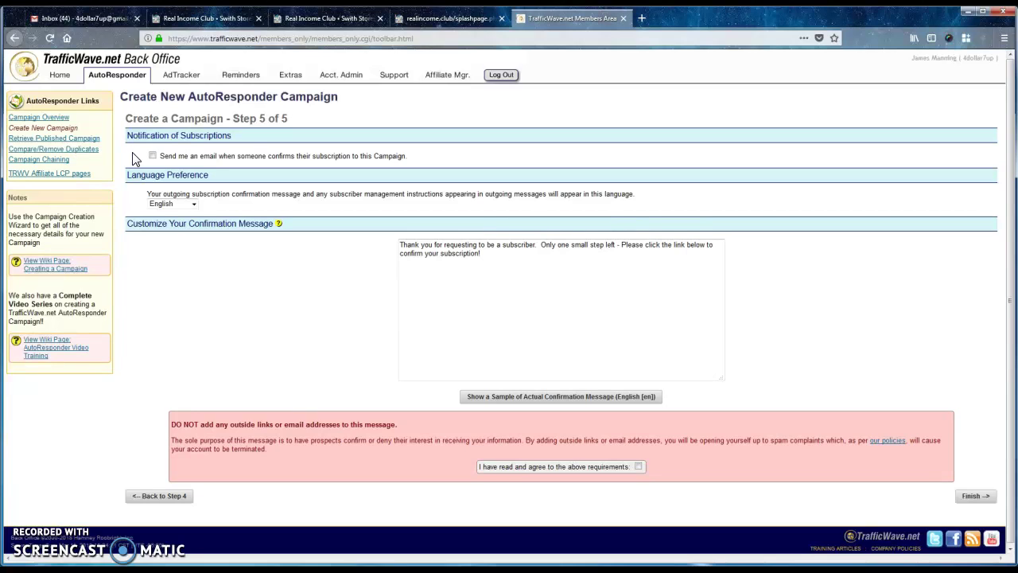
- Enable e-mail notification of confirmed subscriptions, agree to the confirmation message requirements, and finish the campaign setup
left_click(152, 156)
left_click(638, 467)
left_click(638, 467)
left_click(976, 495)
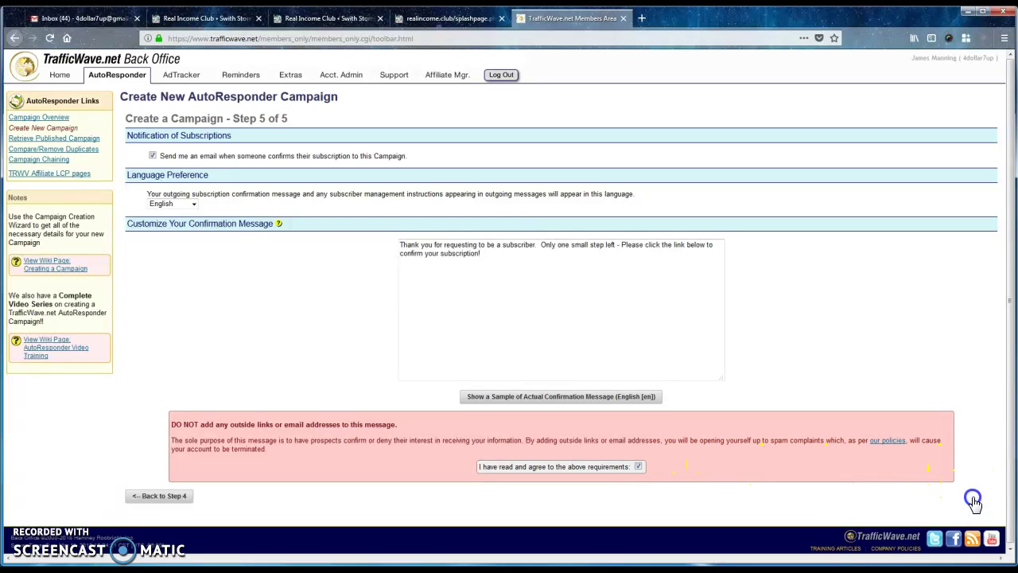